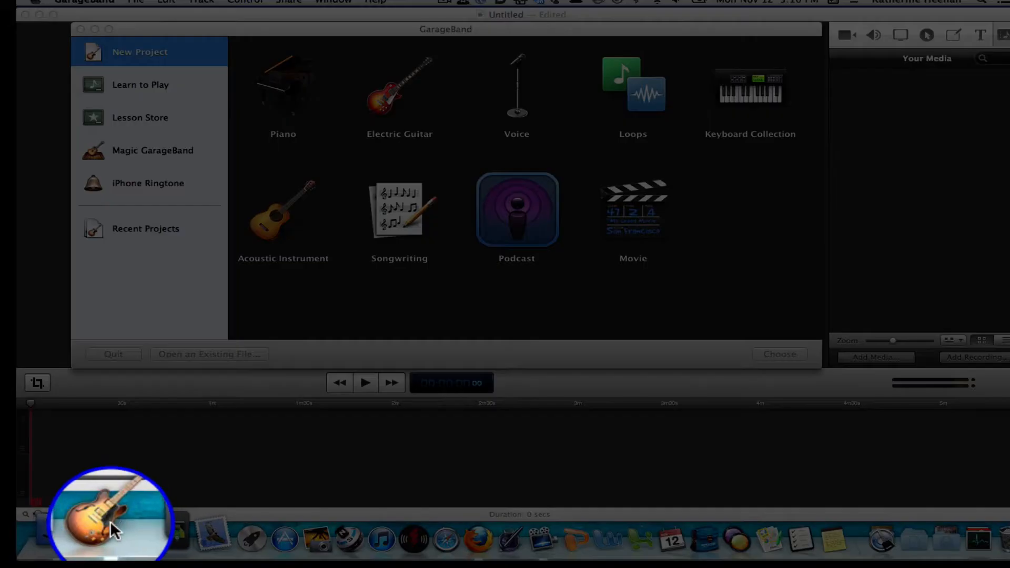
- Create a new GarageBand Podcast project on the Desktop, naming it with the author's surname followed by "project3"
left_click(109, 521)
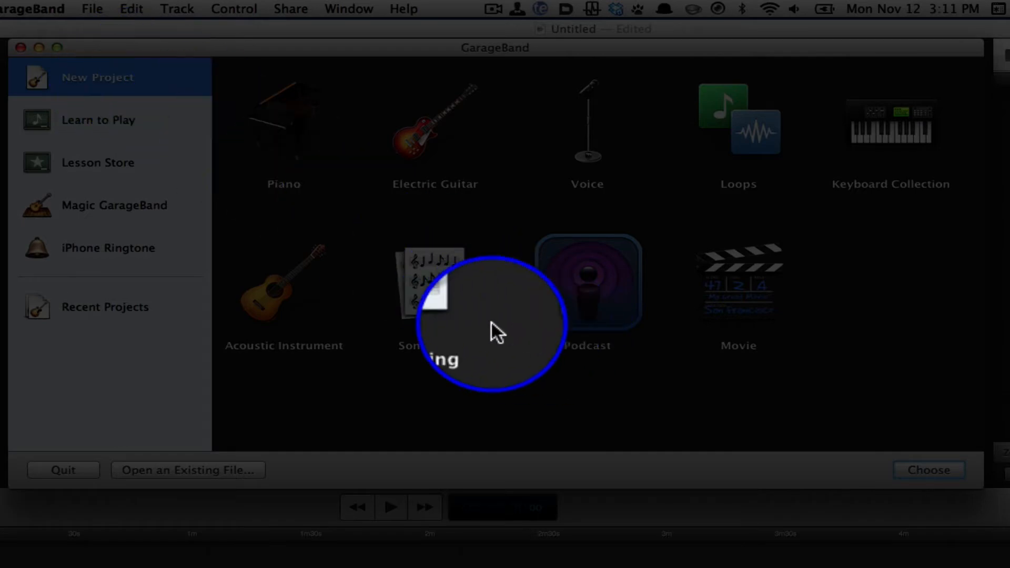
left_click(446, 314)
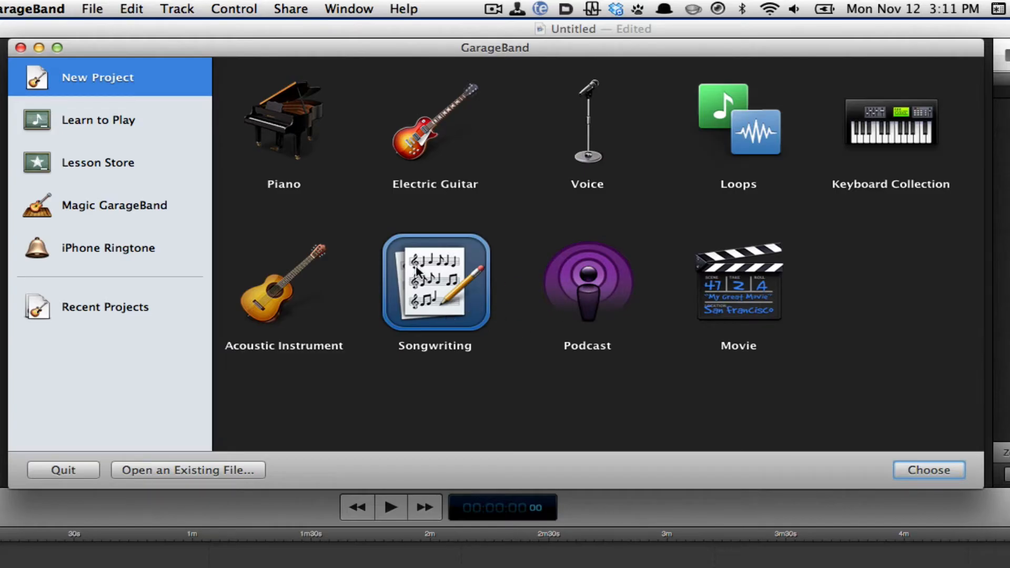
left_click(593, 279)
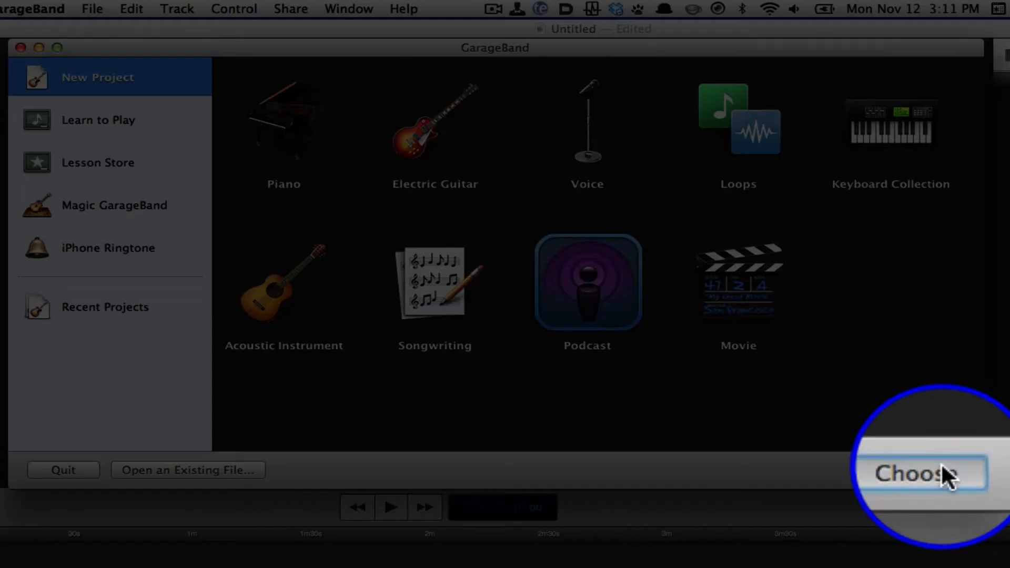
left_click(945, 473)
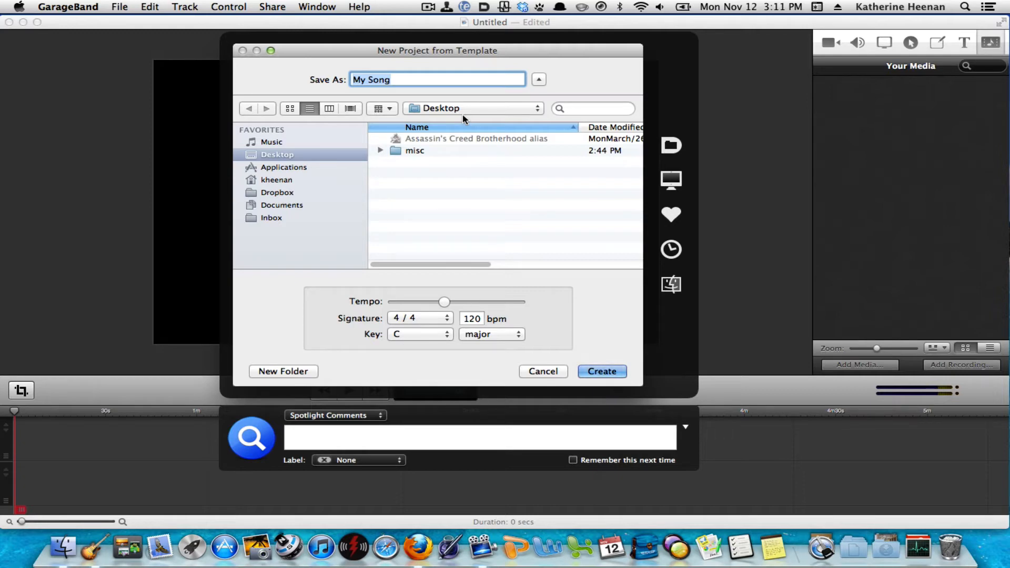
type("heenanproject3")
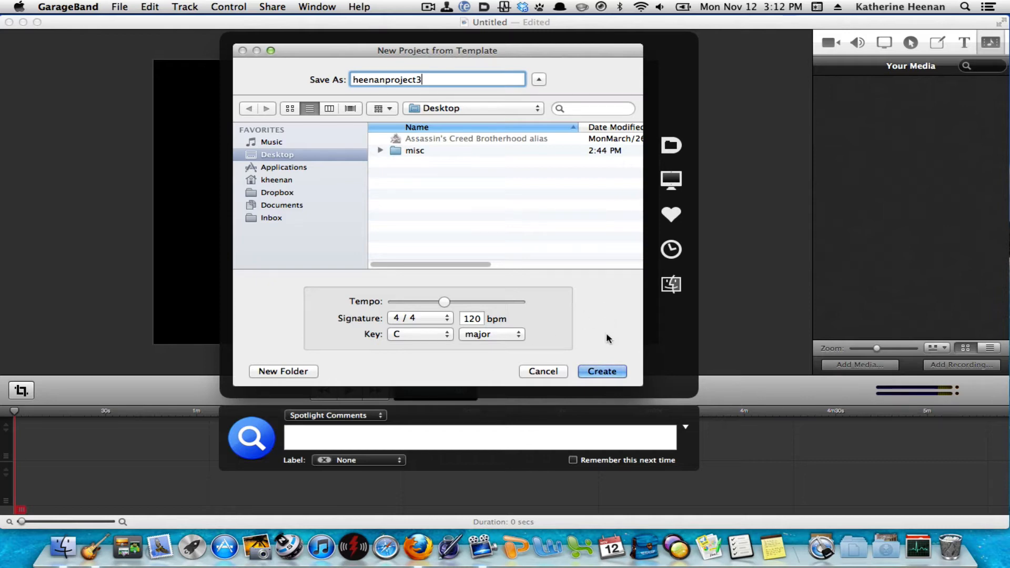
left_click(601, 372)
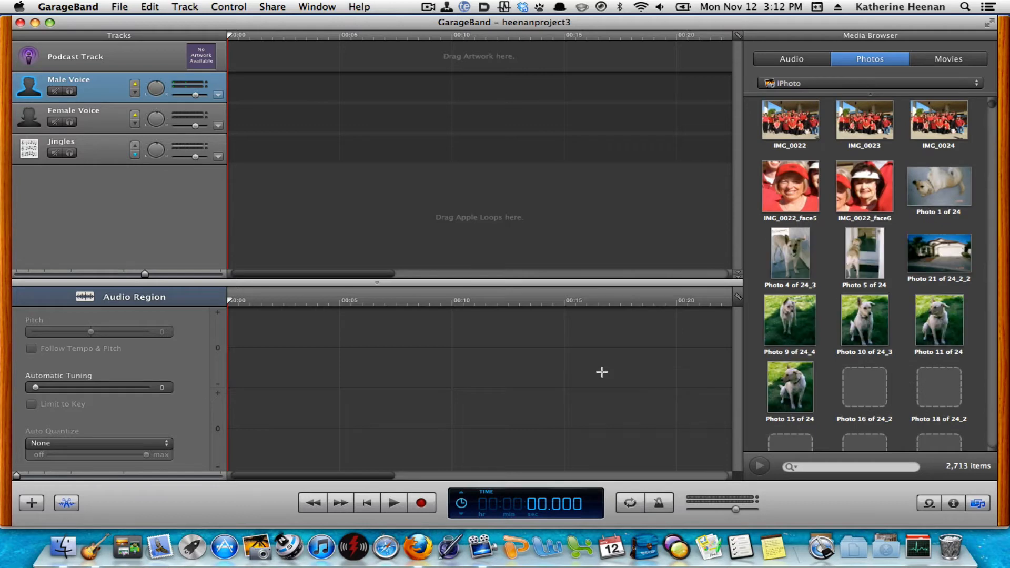
- Show the audio files in the media browser, then select the Female Voice track and shrink the project window
left_click(793, 58)
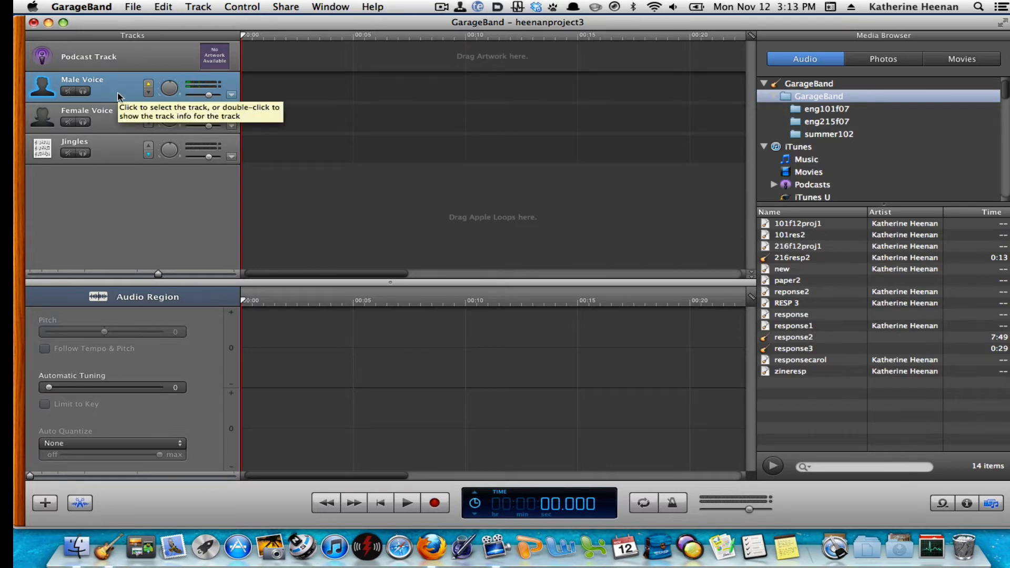
left_click(125, 119)
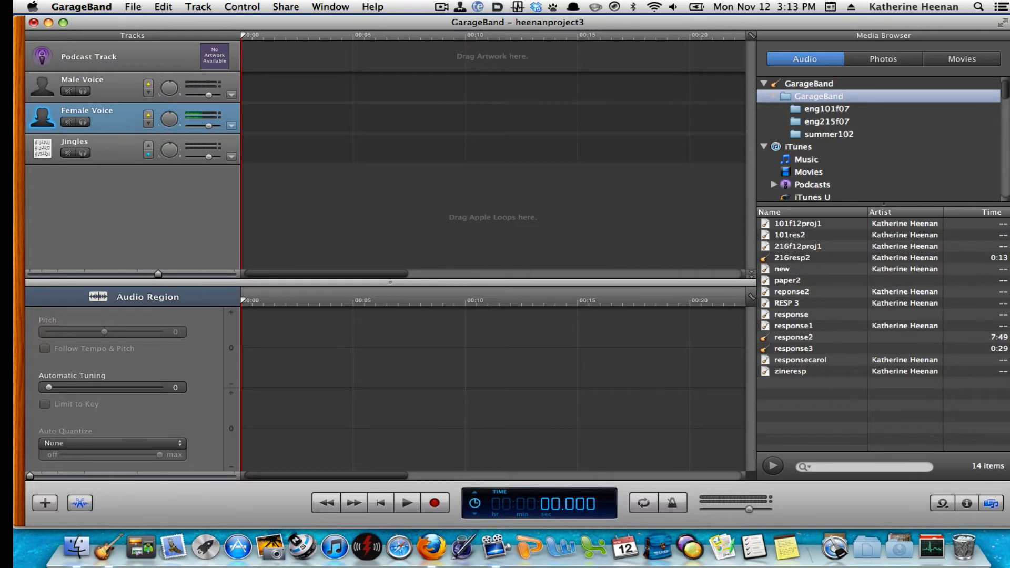
left_click_drag(1005, 522, 966, 457)
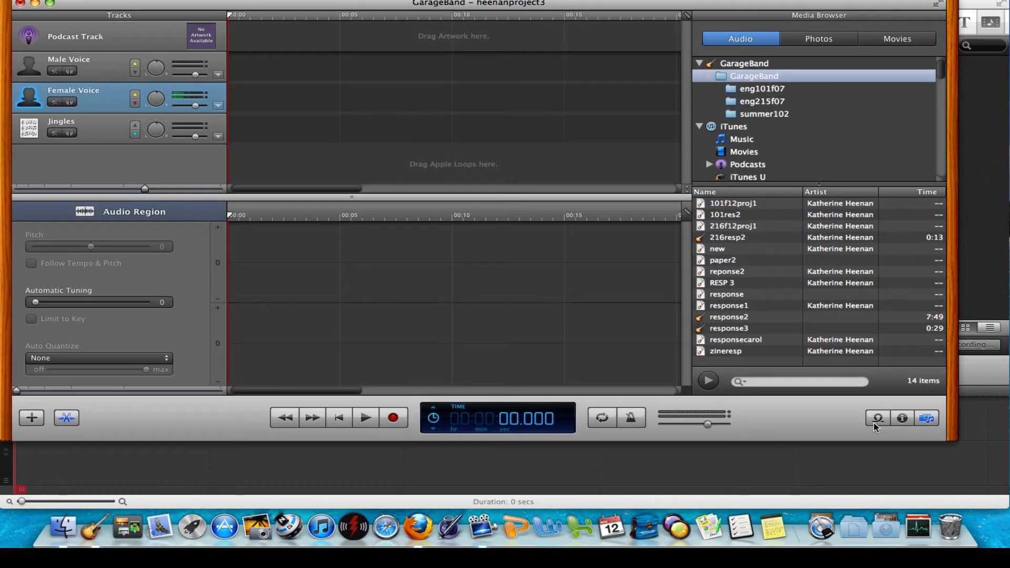
- Hide the media browser and show it again
left_click(928, 421)
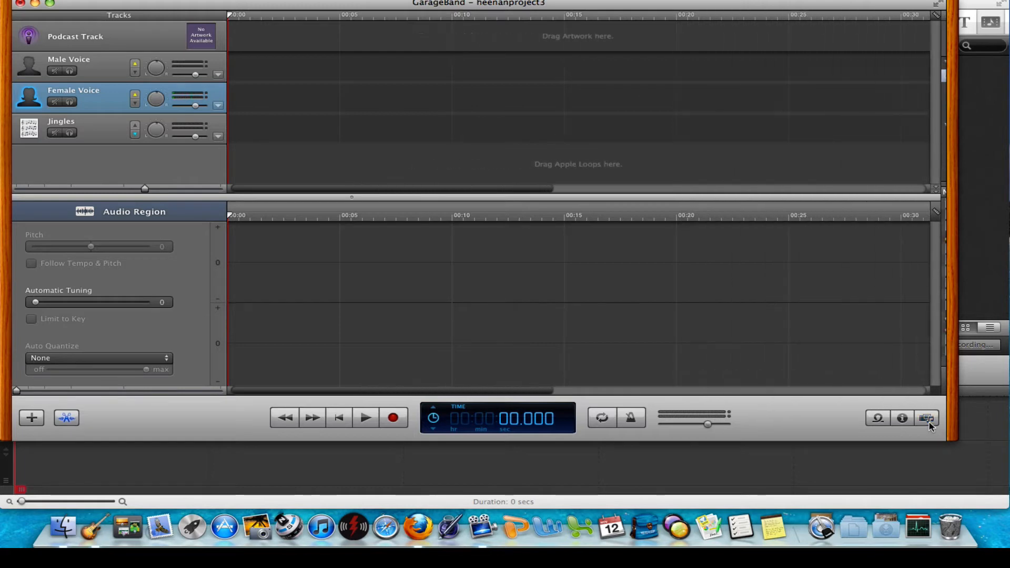
left_click(928, 419)
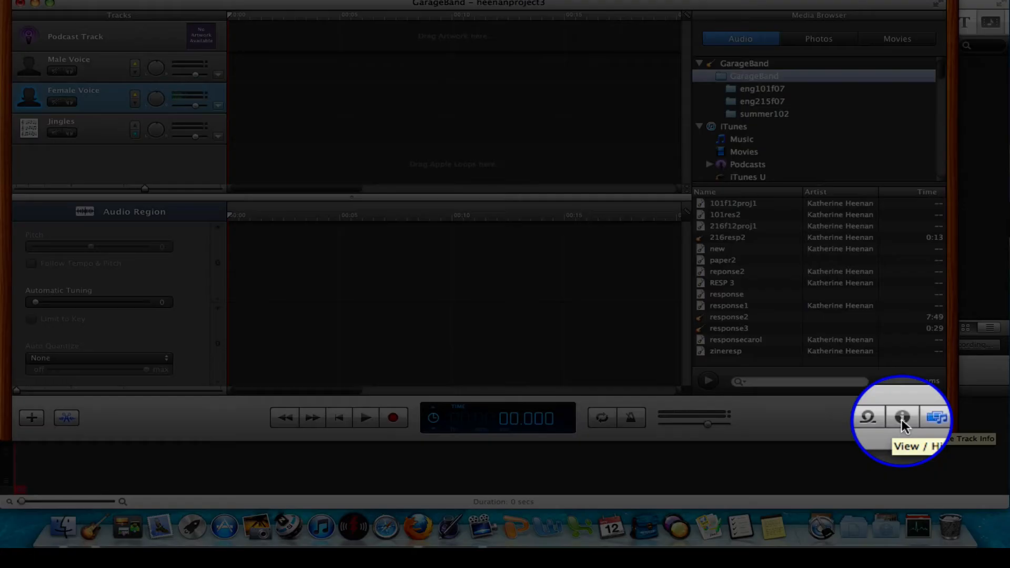
- Apply the Podcasting preset Female Narrator to the Female Voice track and lower its track volume slightly
left_click(901, 419)
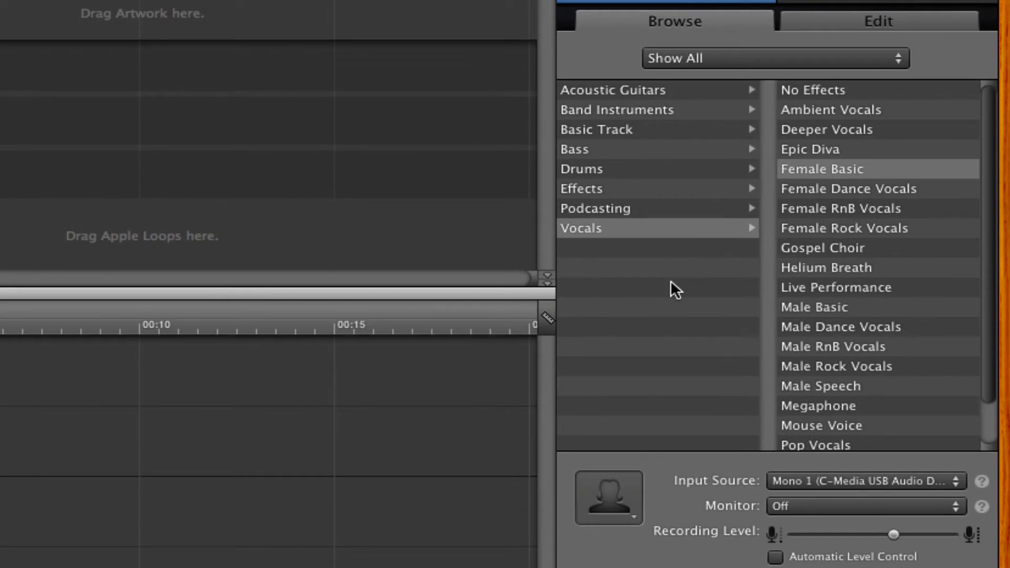
left_click(619, 210)
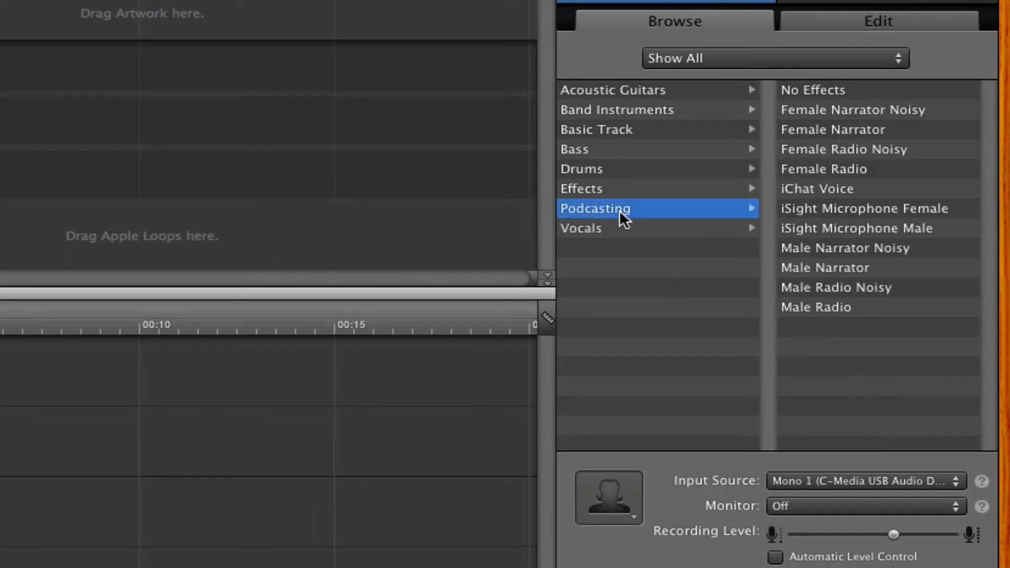
left_click(827, 131)
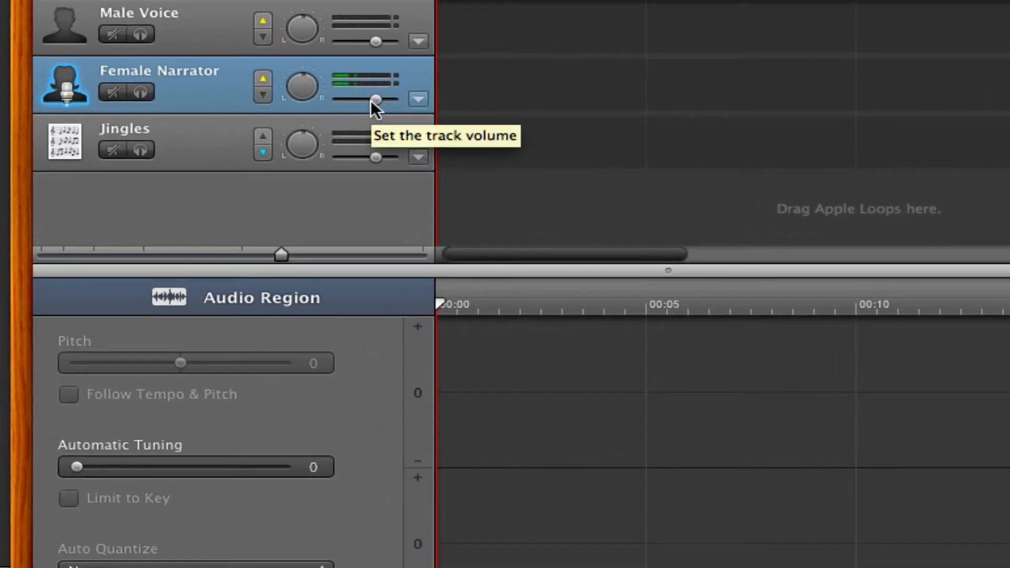
mouse_move(370, 100)
left_mouse_down()
mouse_move(335, 100)
mouse_move(401, 100)
mouse_move(361, 100)
left_mouse_up()
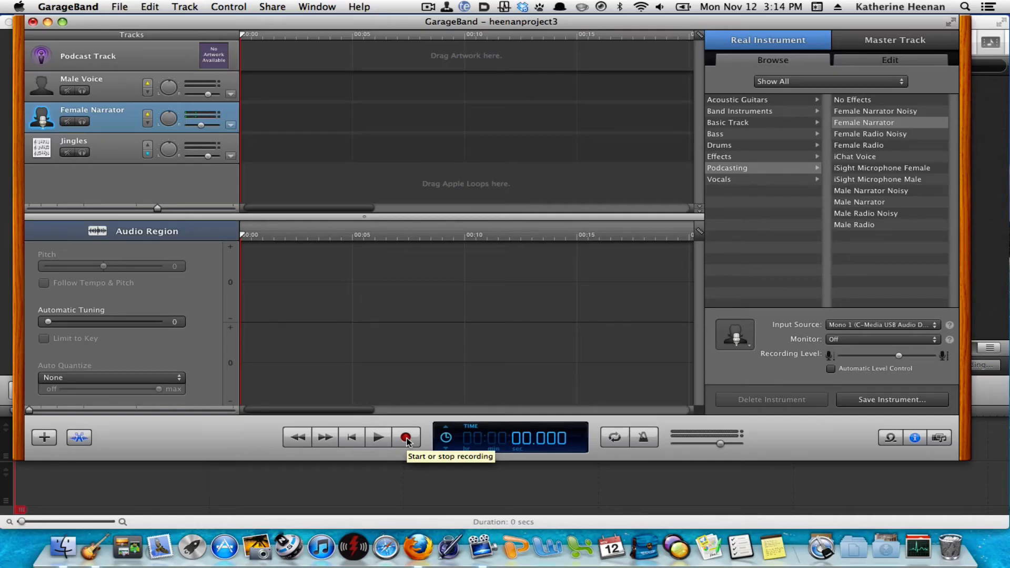
- Record about 21 seconds of narration on the Female Narrator track, pause, and record a second region up to about 28 seconds
left_click(406, 438)
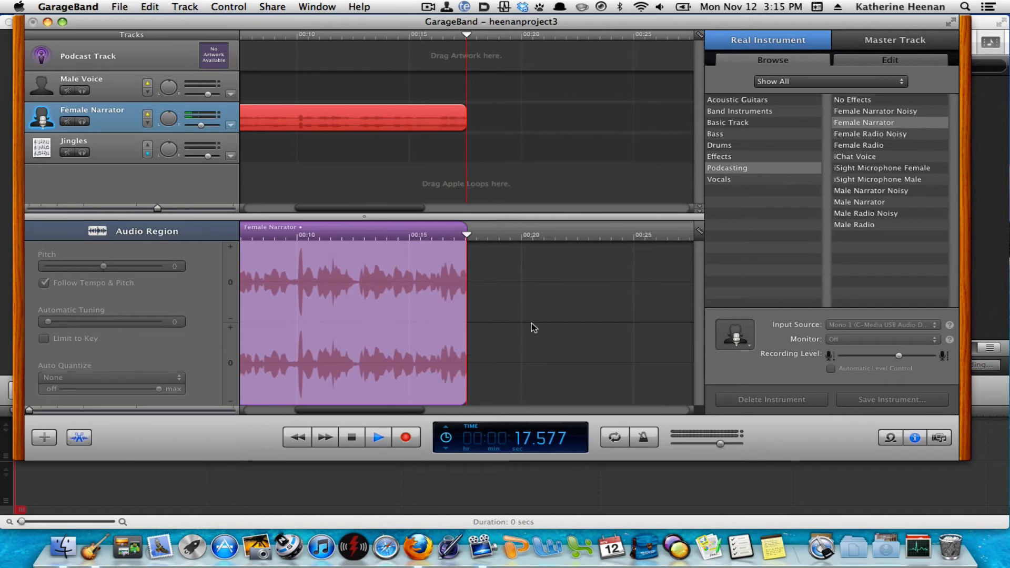
left_click(379, 438)
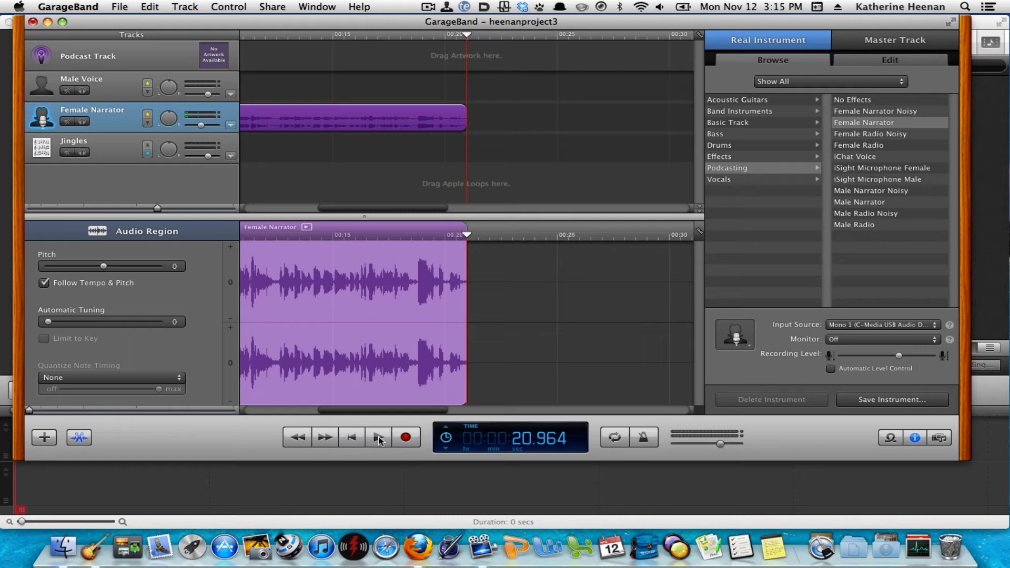
left_click(406, 438)
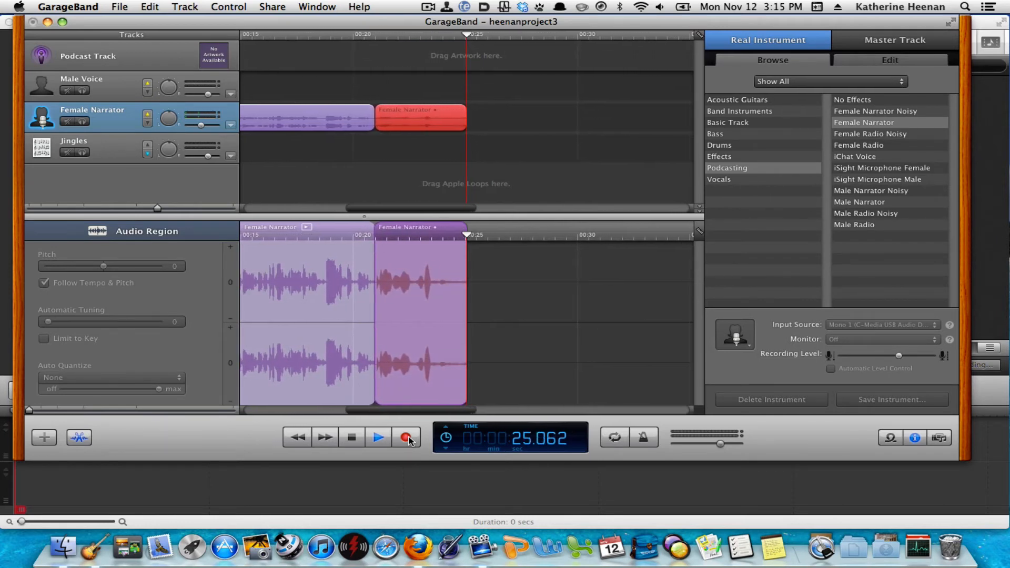
left_click(378, 439)
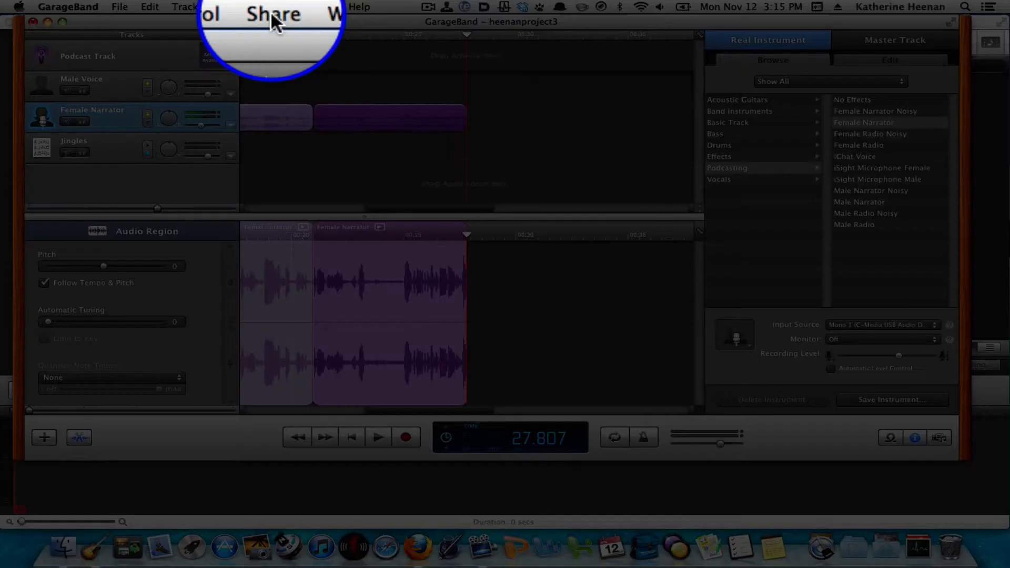
- Set up sending the podcast to iTunes, inserting "Project 3" into the playlist name and "Project Three" into the album name
left_click(272, 8)
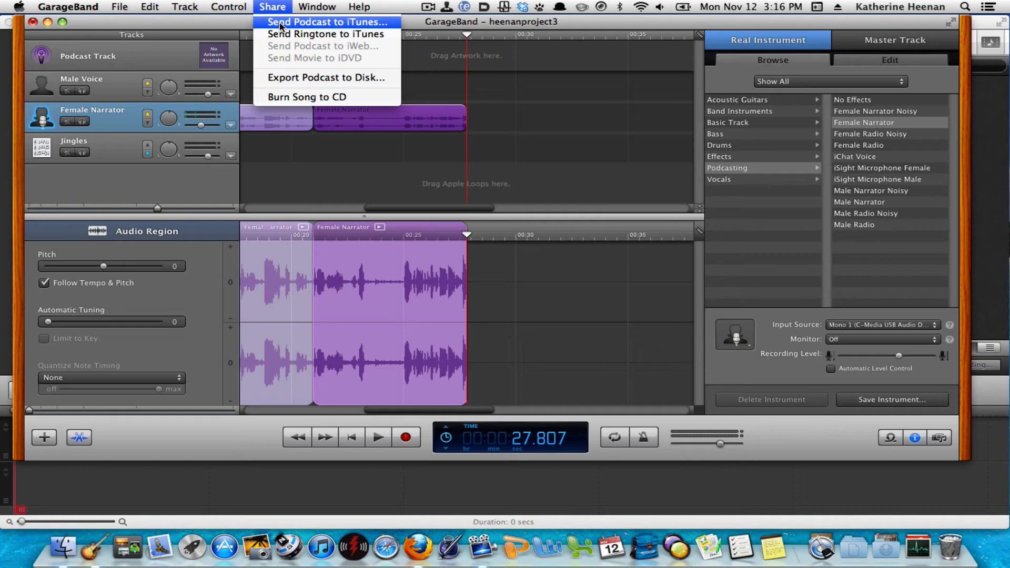
left_click(281, 24)
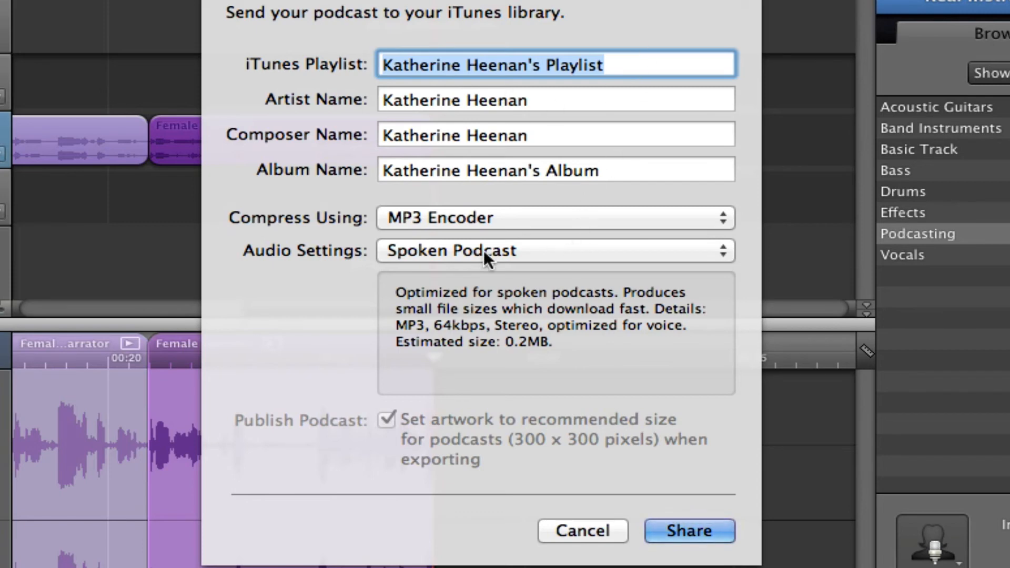
left_click(547, 66)
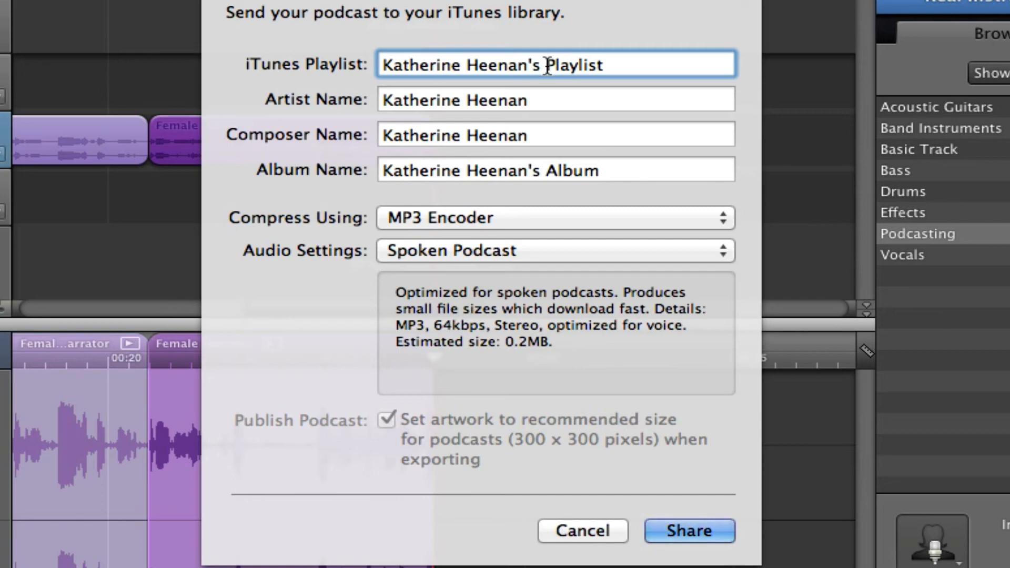
type("Project")
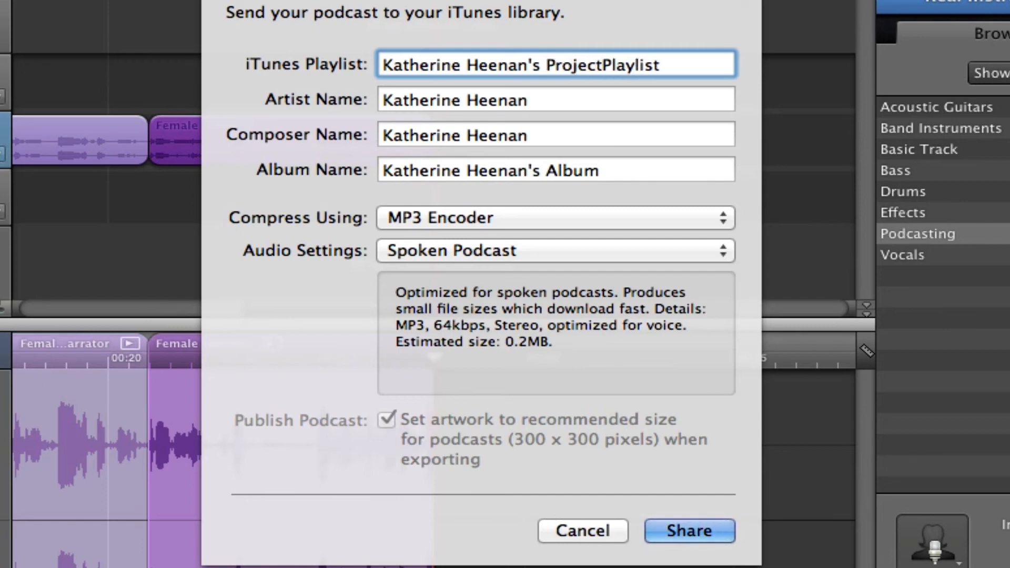
type(" 3")
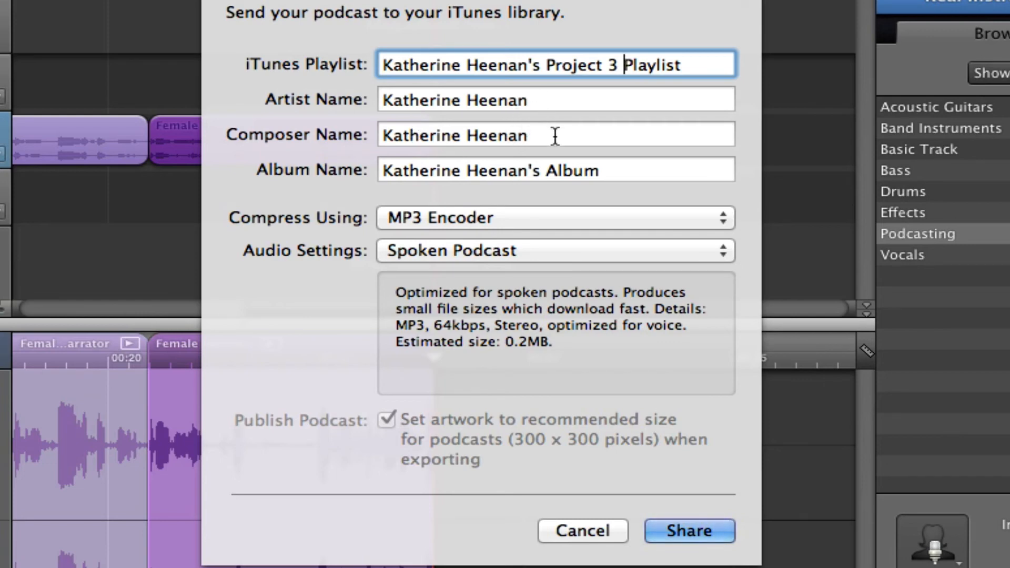
left_click(547, 171)
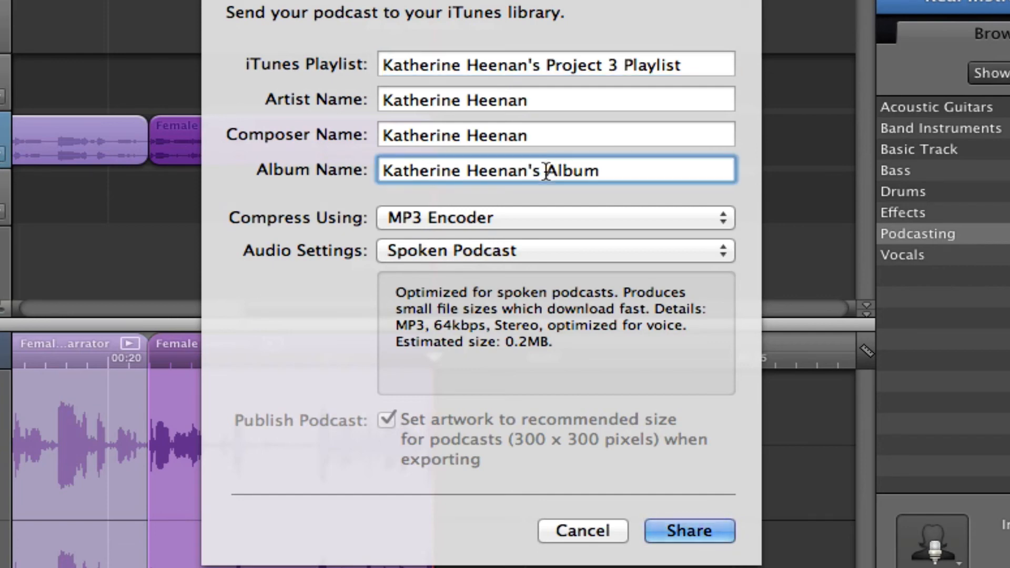
type("Project Three")
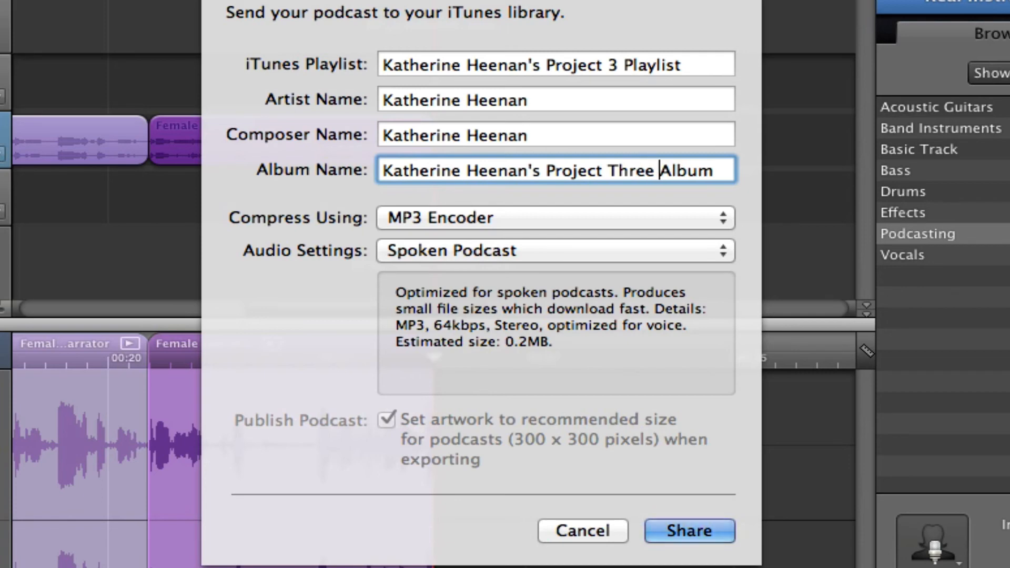
- Share the podcast to iTunes using the MP3 Encoder and the Spoken Podcast audio setting
left_click(552, 217)
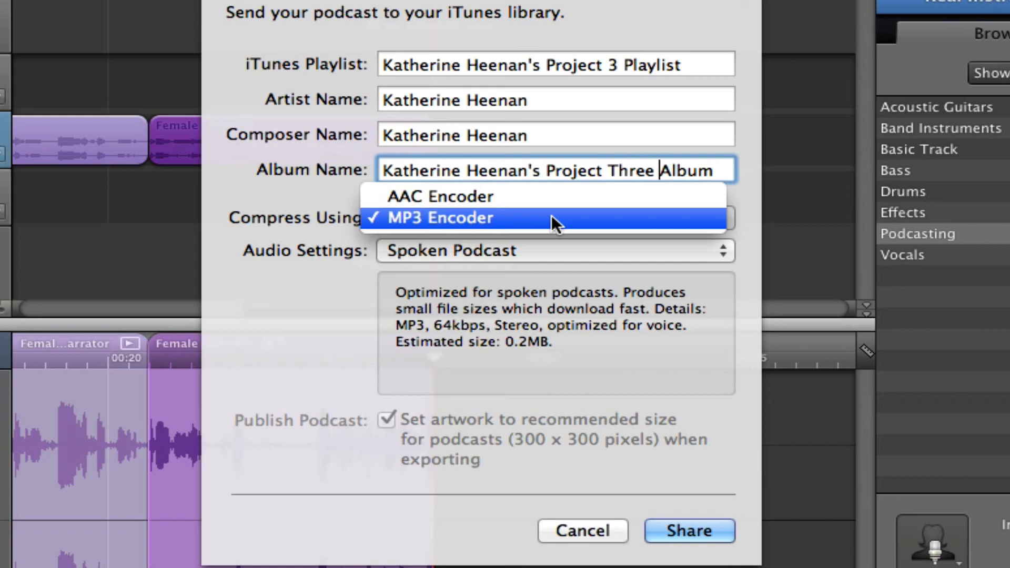
left_click(552, 215)
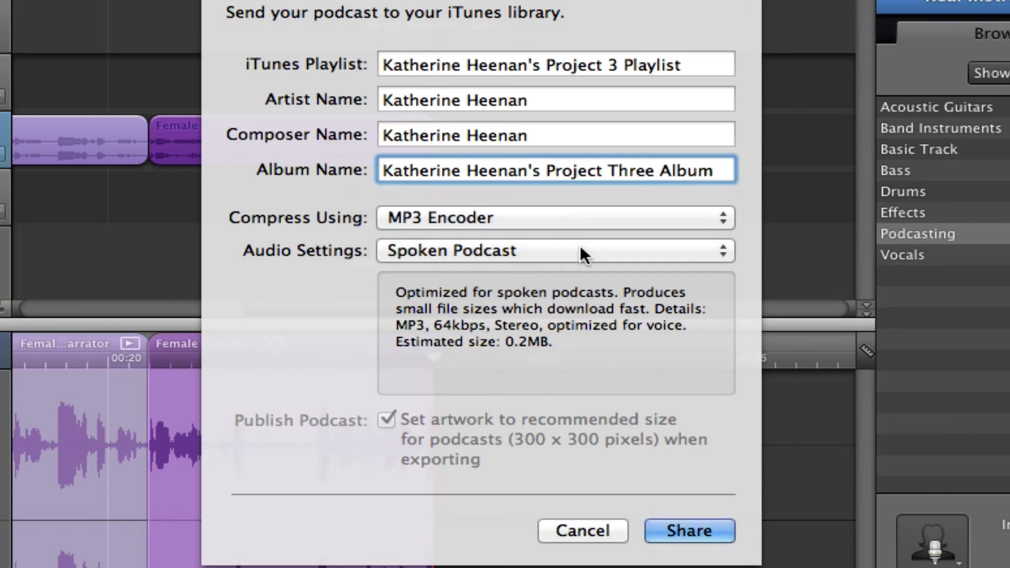
left_click(541, 247)
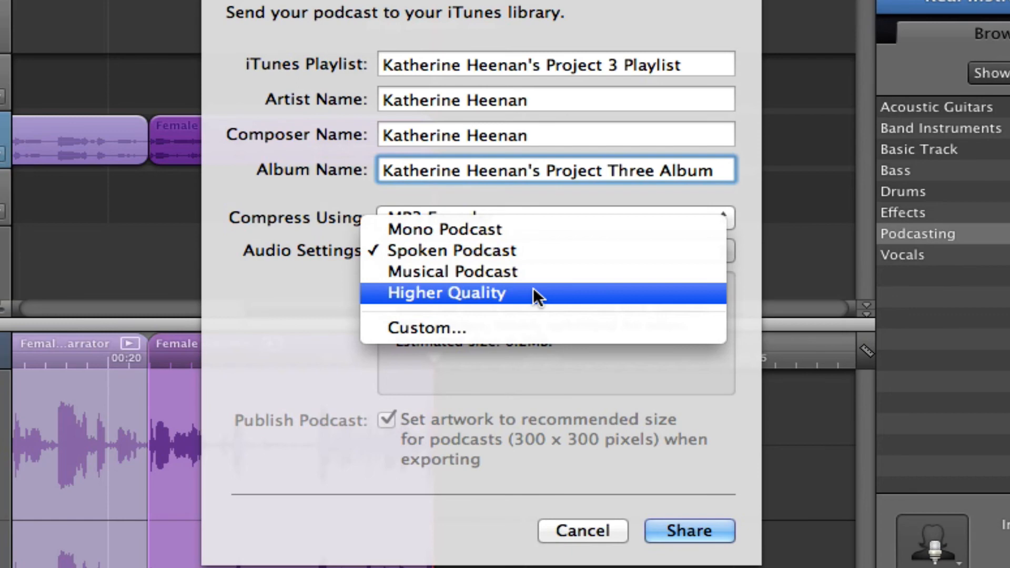
left_click(532, 249)
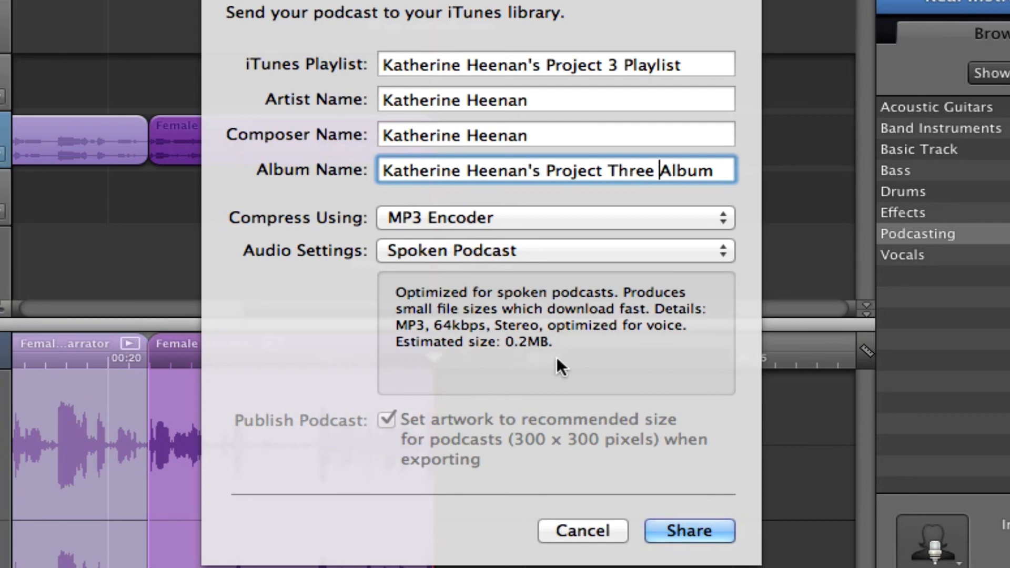
left_click(694, 533)
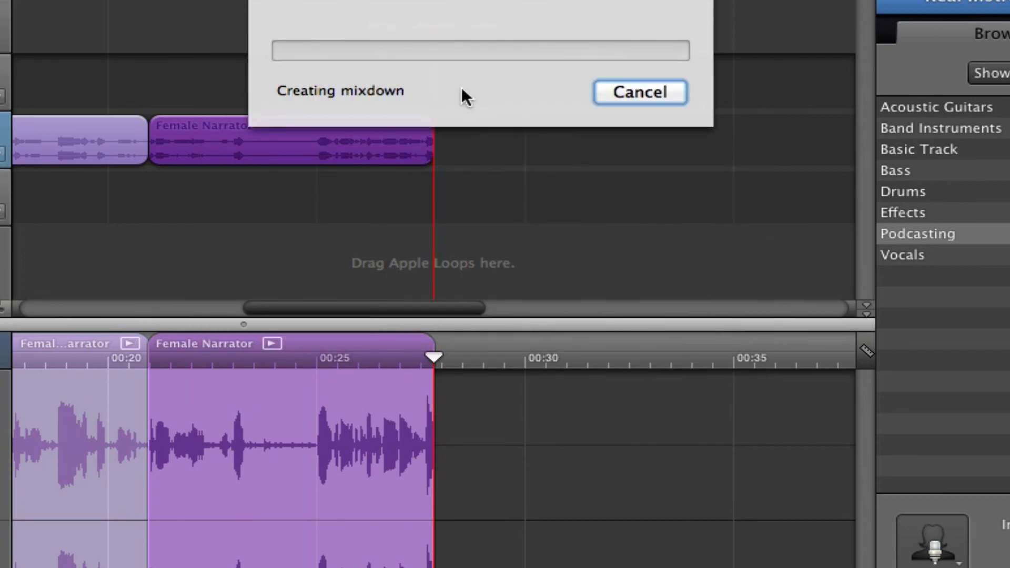